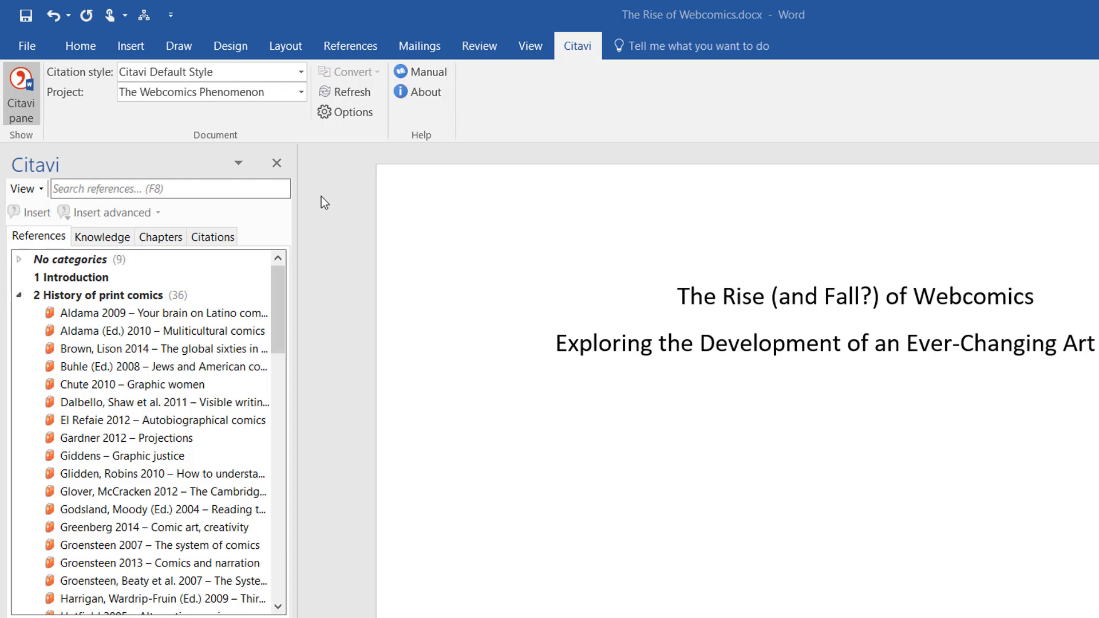
Set the document's citation style to APA American Psychological Association, 6th ed
left_click(301, 70)
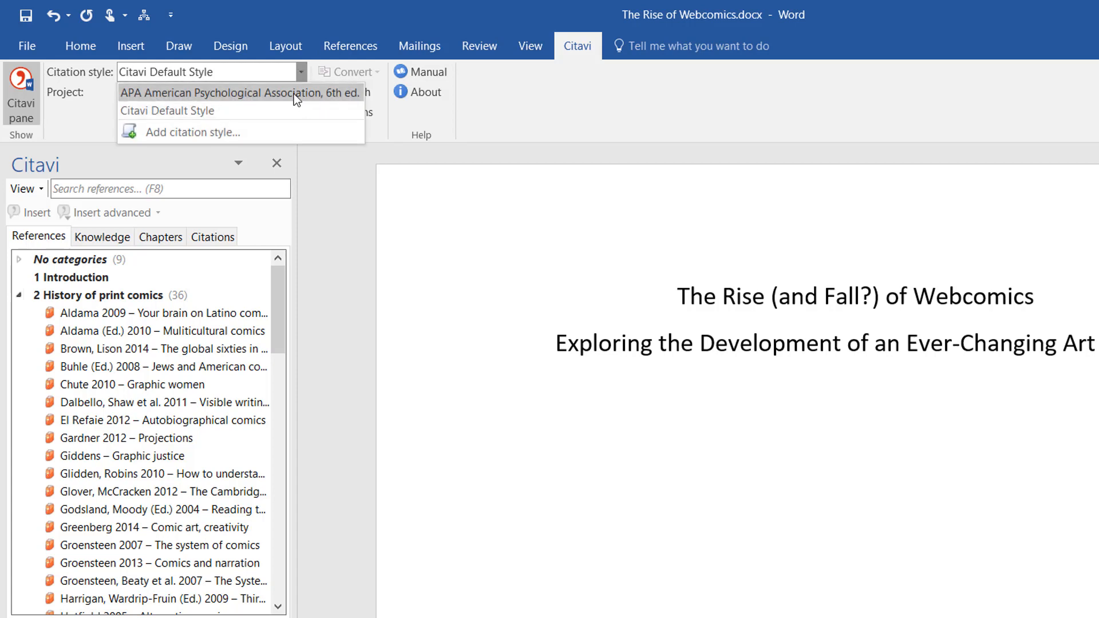
left_click(294, 94)
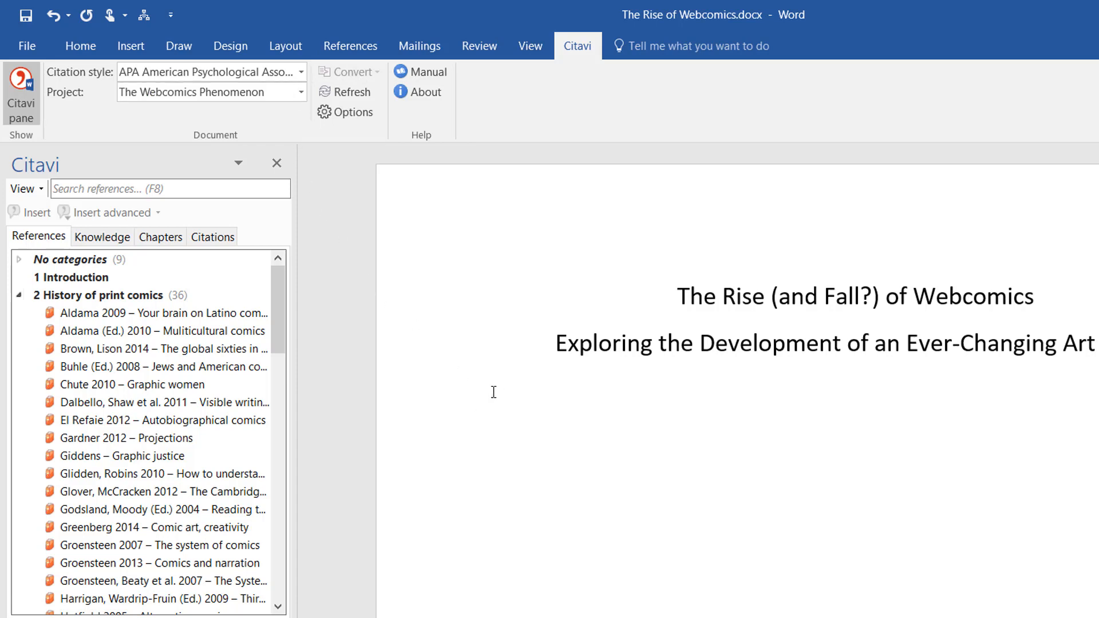
Insert all project categories into the document as headings, leaving out the knowledge items
left_click(81, 280)
right_click(80, 280)
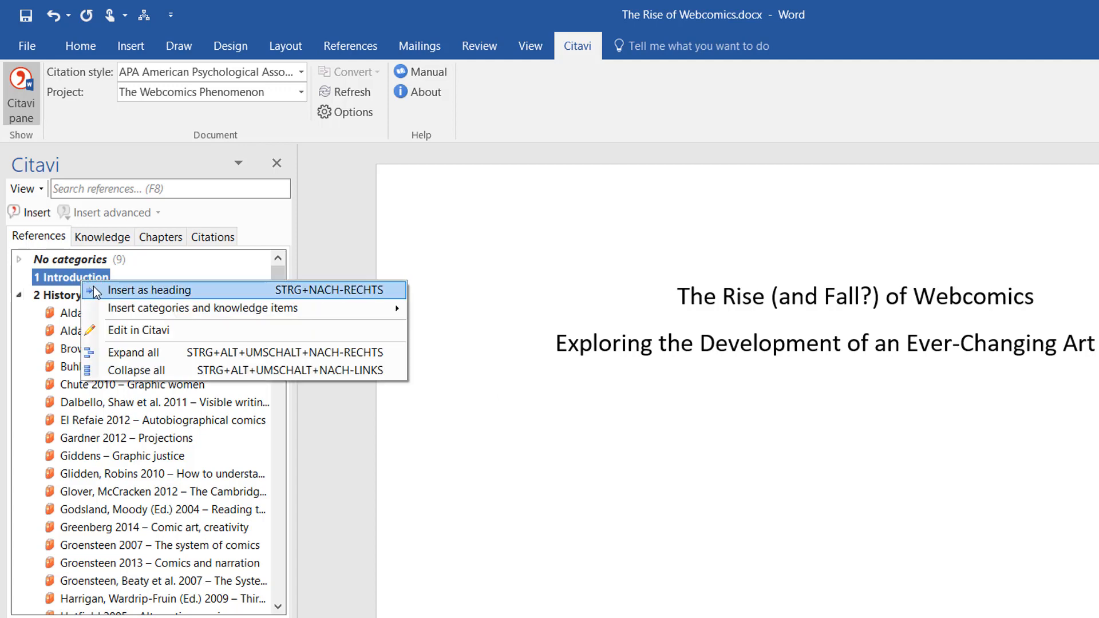
mouse_move(318, 314)
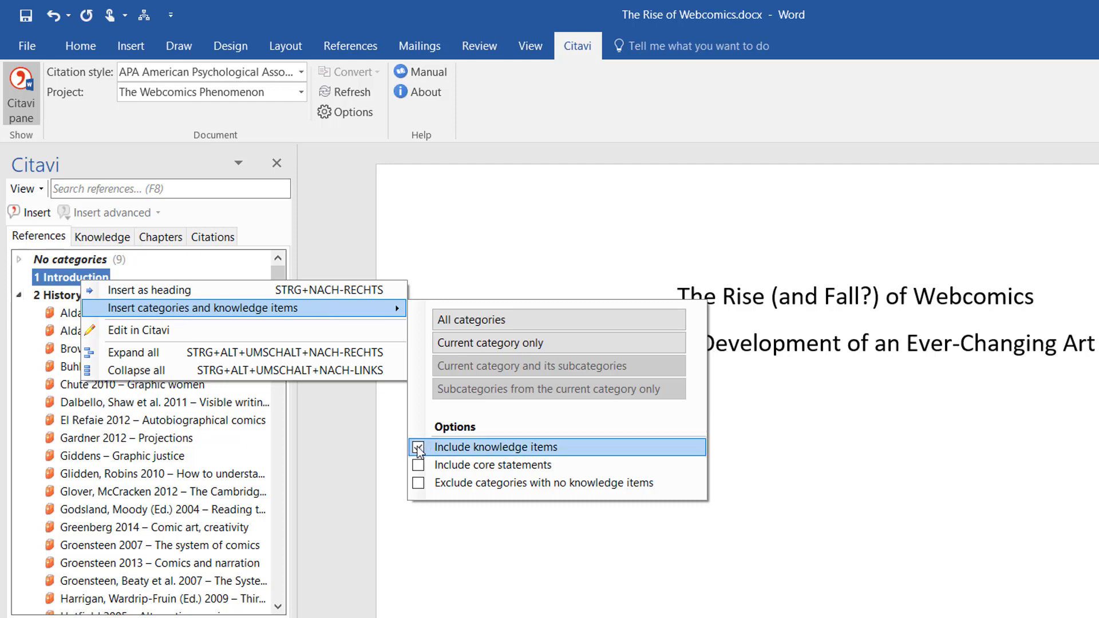
left_click(470, 446)
left_click(557, 322)
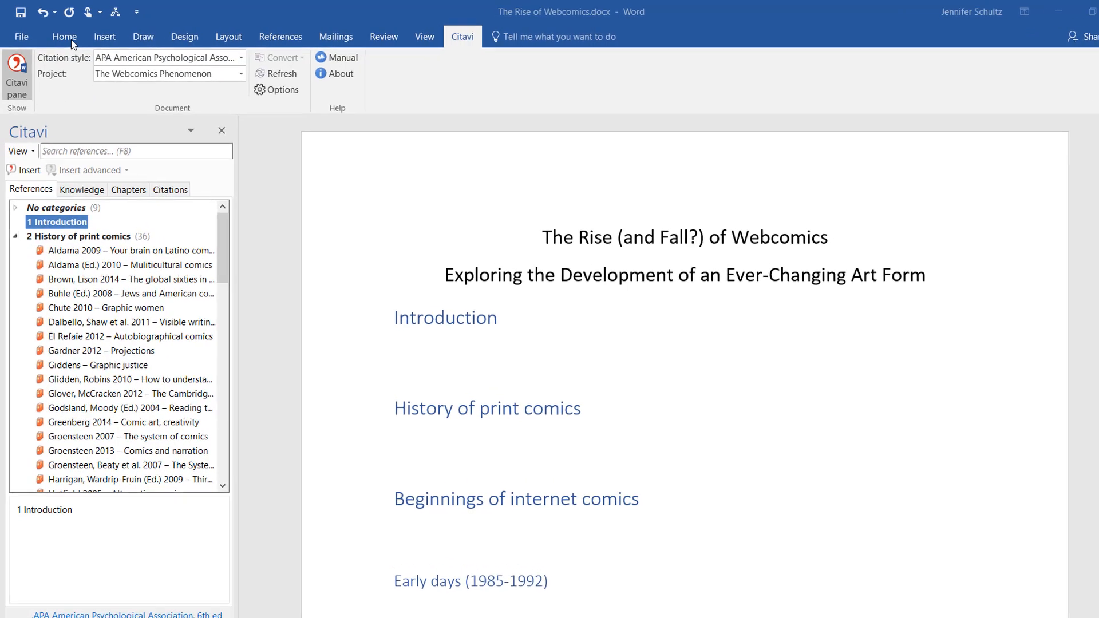
Number the headings with the multilevel list linked to the heading styles (1, 1.1, 1.1.1)
left_click(78, 42)
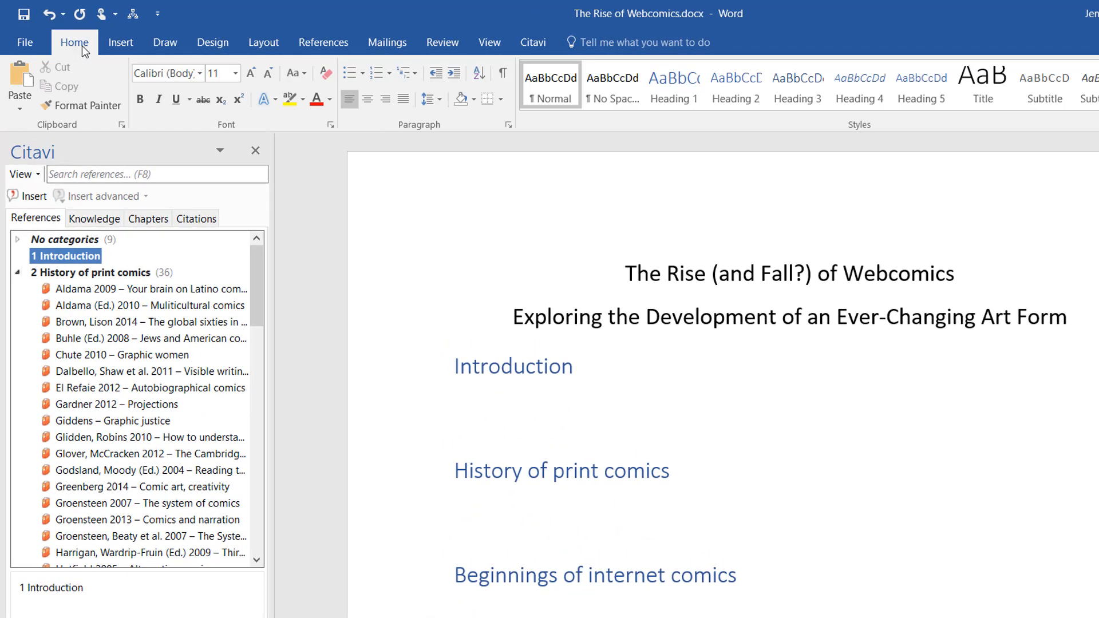
left_click(418, 72)
left_click(586, 323)
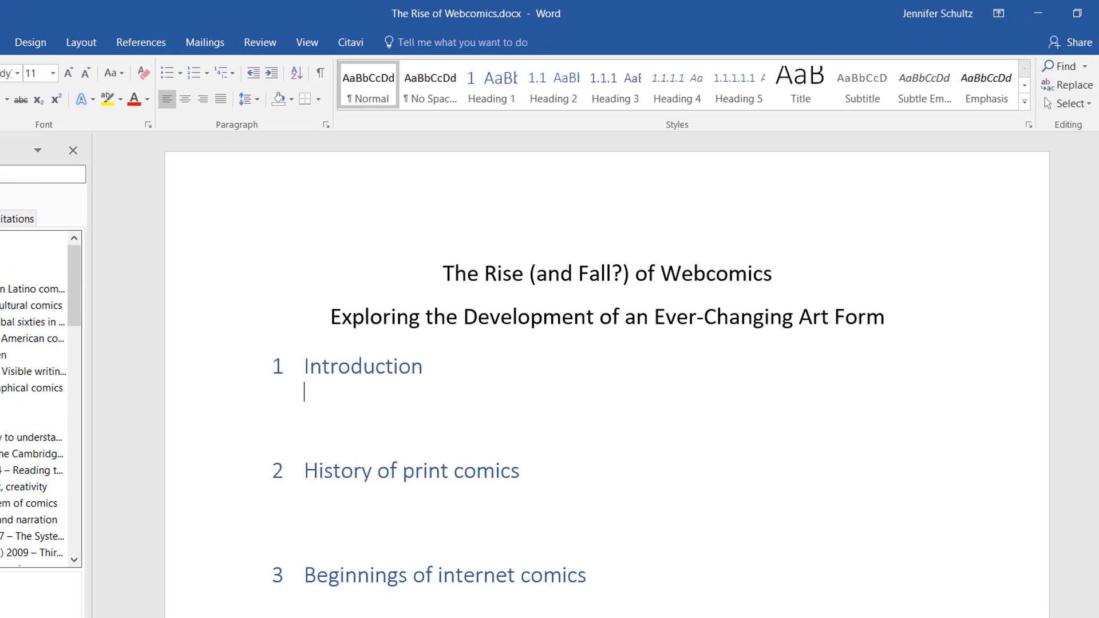
Write the introduction text from “Internet comics are as ubiquitous as cat memes” through “Just like for other artists,”
type("Internet comics are as ubiquitous as ccat")
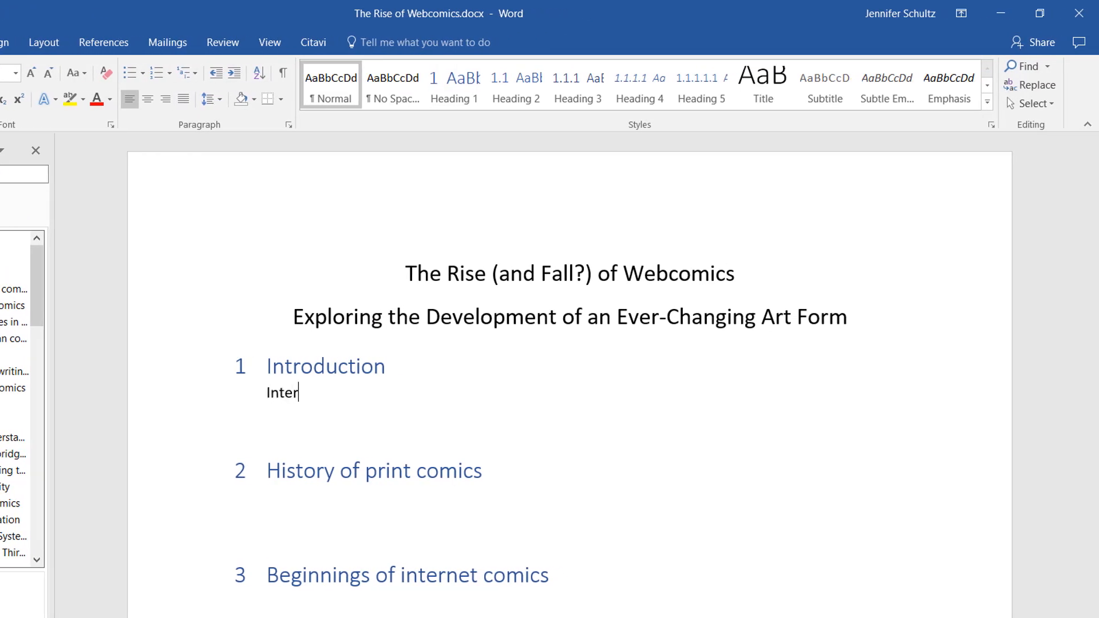
key("BackSpace")
key("BackSpace")
key("BackSpace")
type("at memes and are often assumed to be just as frivolous. Images with humorous texts are shared quickly among friends via social media or text mesas")
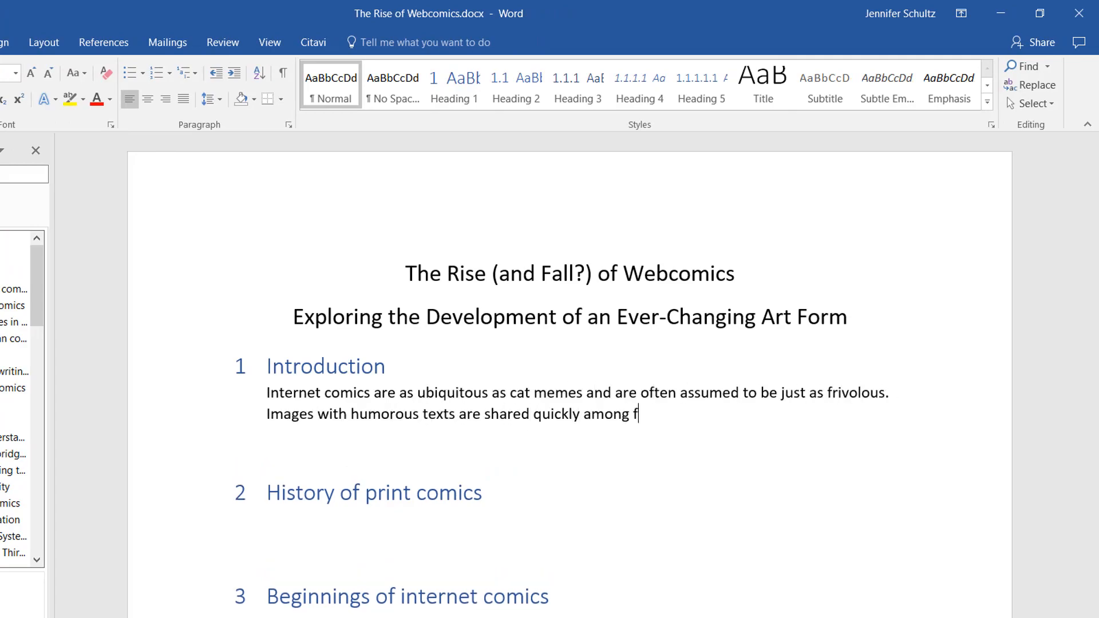
key("BackSpace")
key("BackSpace")
type("sage and seem to serve little purpose other than entertainment. However, there is much more to these webcomics than meets the eye")
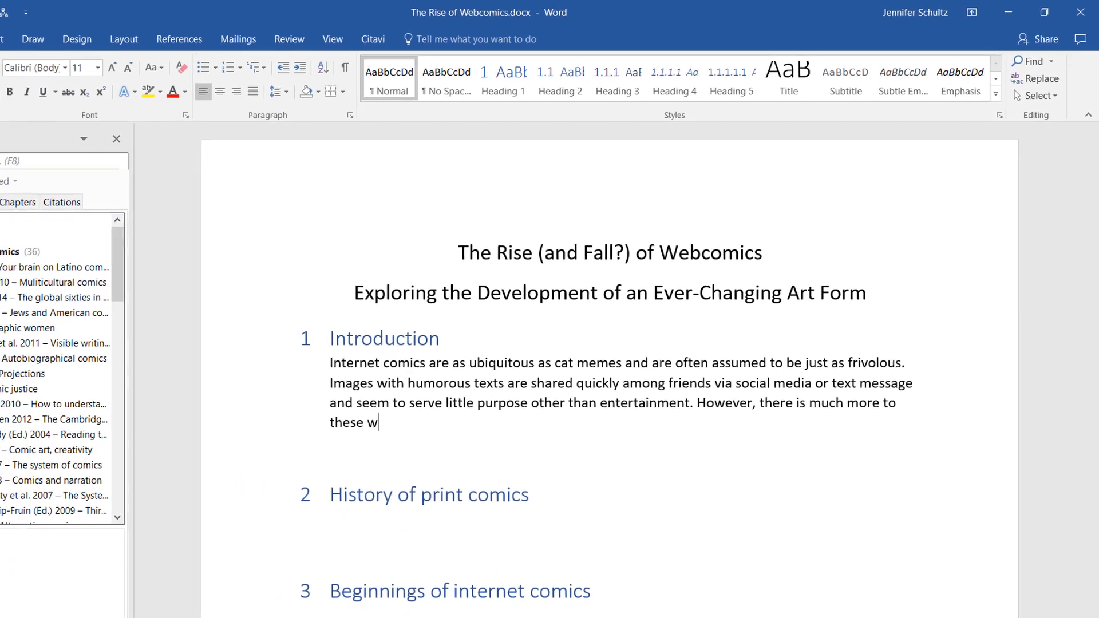
type(", and they should be considered as a new kind of art form. Just like for other artists,")
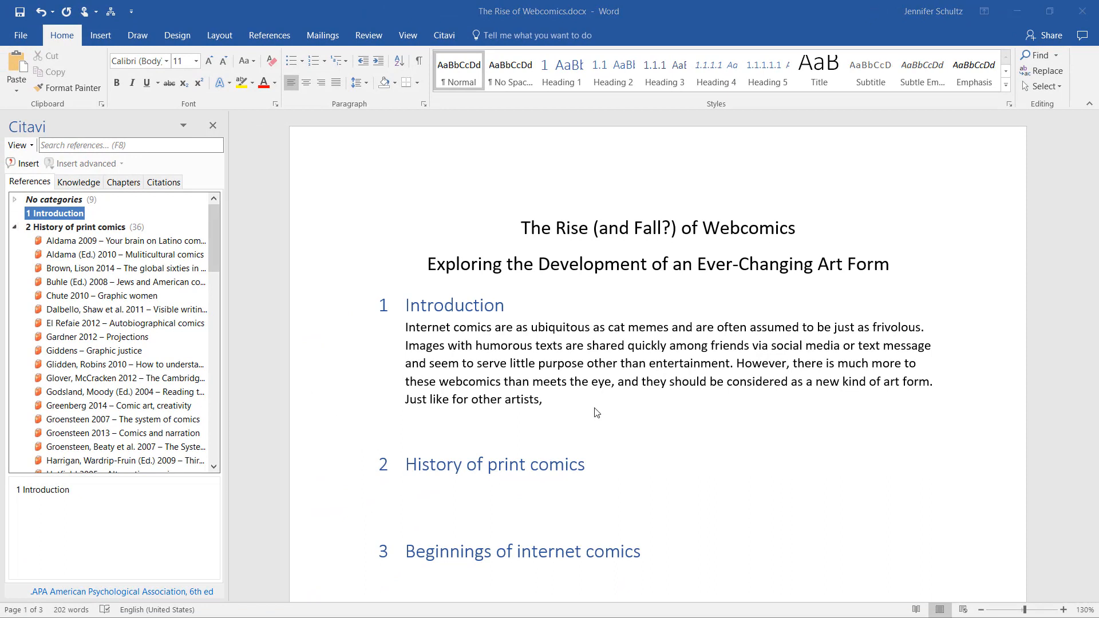
Insert the chapter's “New possibilities for artists” knowledge item and add “The experimentation with themes and formats has even prompted one writer to say”
left_click(124, 184)
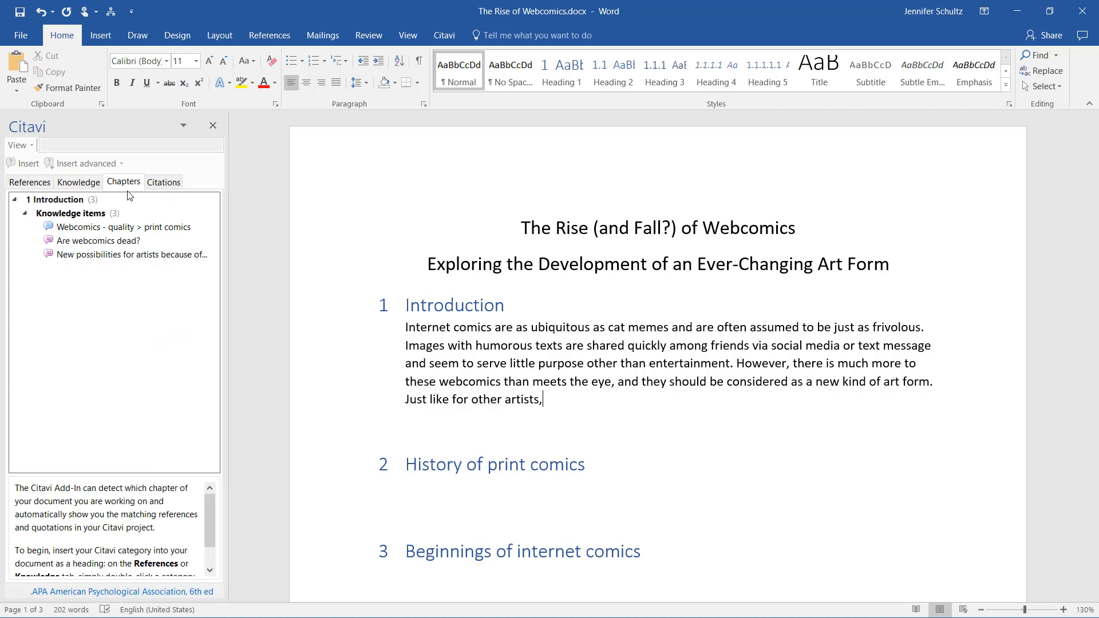
double_click(163, 255)
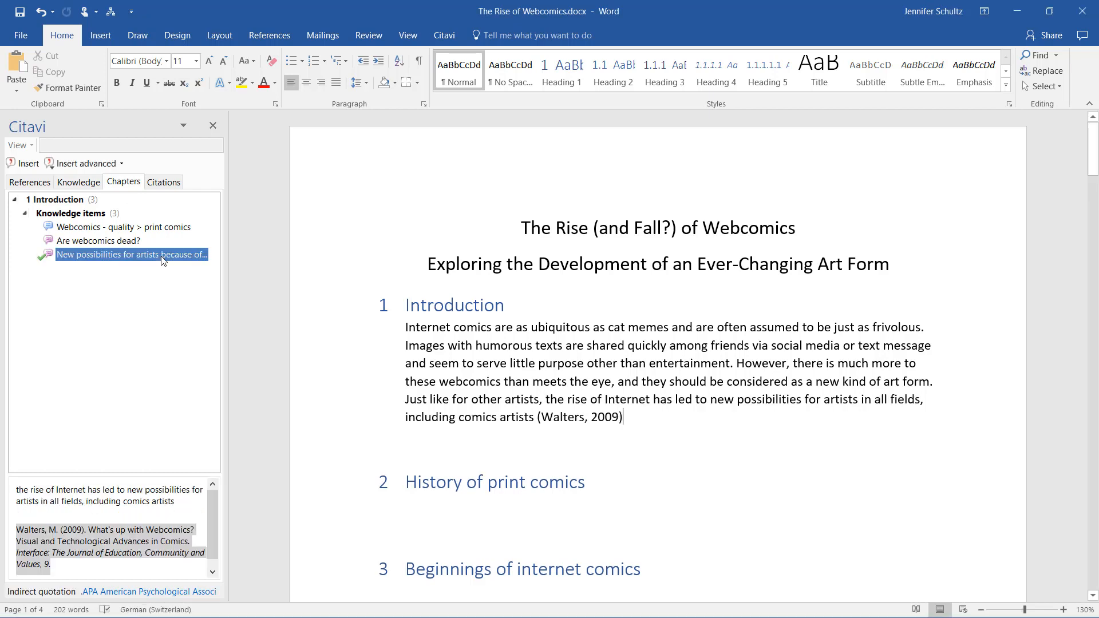
type(". The experimentation with themes and formate")
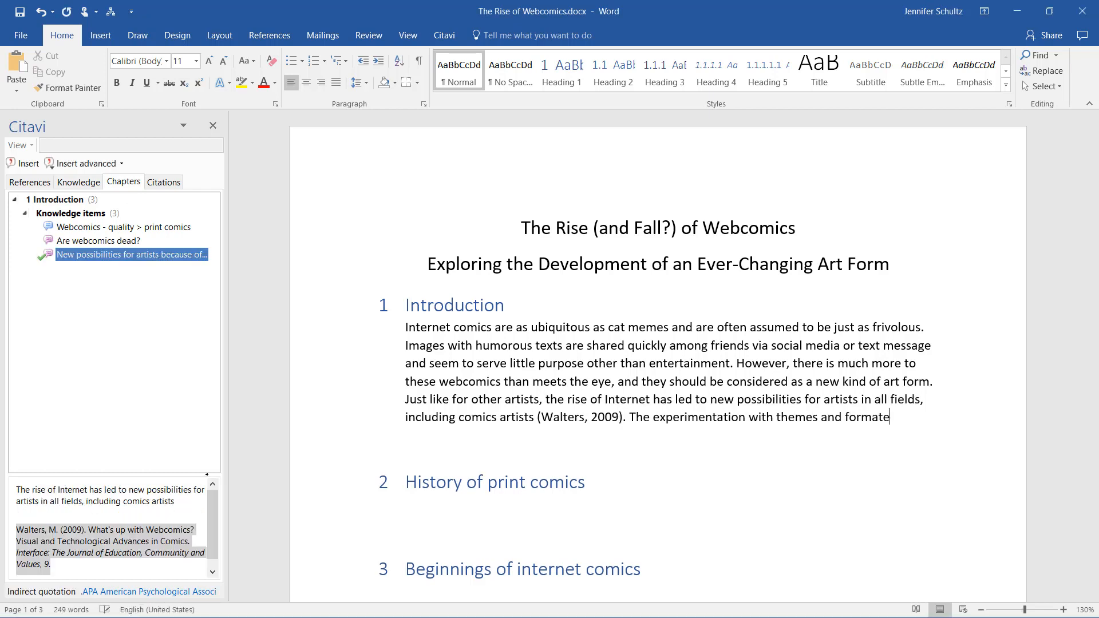
key("BackSpace")
type("s has even prompted one writer to say")
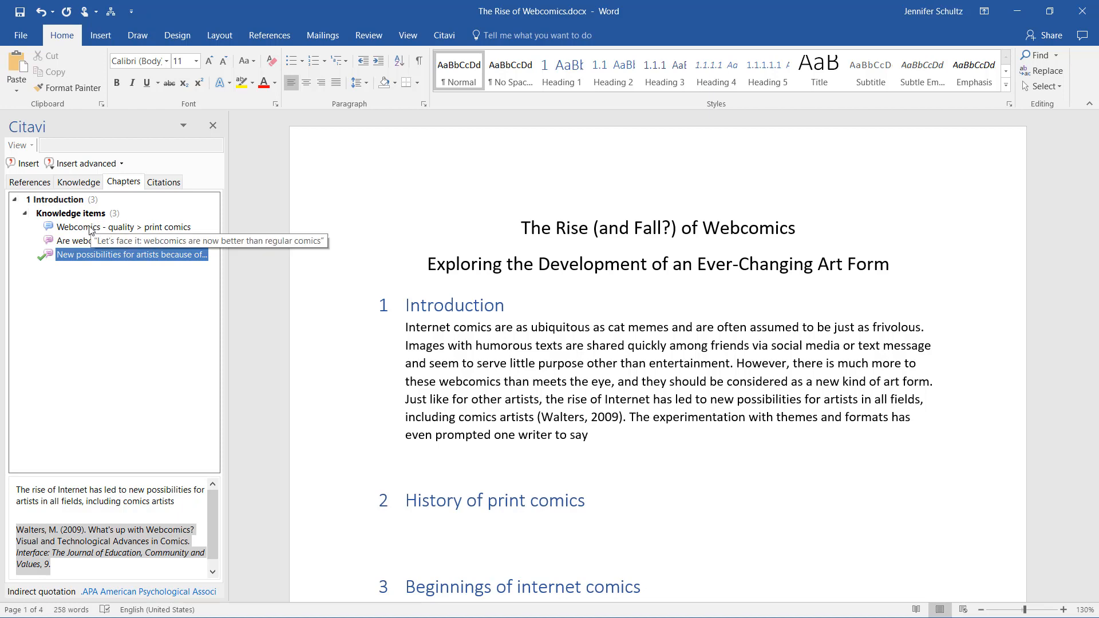
Insert the “Webcomics - quality > print comics” quotation with its citation and end the sentence with a period
left_click(89, 228)
double_click(89, 229)
type(".")
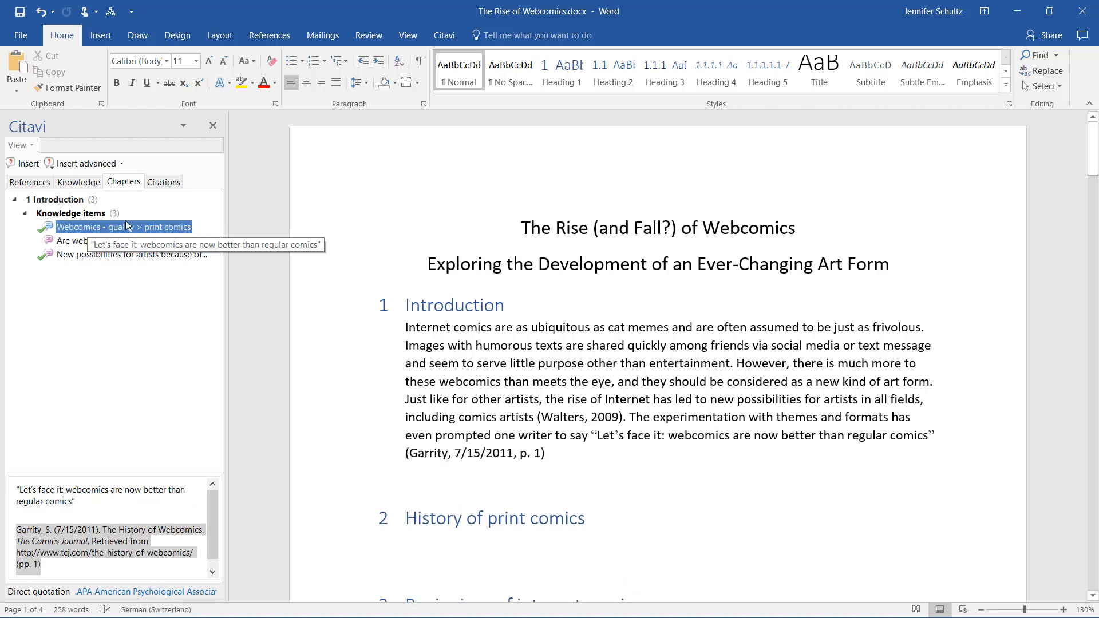
Add a second introduction paragraph beginning “This paper will trace the development of webcomics” and ending “this ever-evolving art form.”
key("Return")
type("This paper will trace the development of webcomics by taking a quick look at the history of print comics and their transition to the new medium of the Internet. It will conclude with a comparison to print comics and an examination of the formal and thematic characteristics of this ever-evolving art form.")
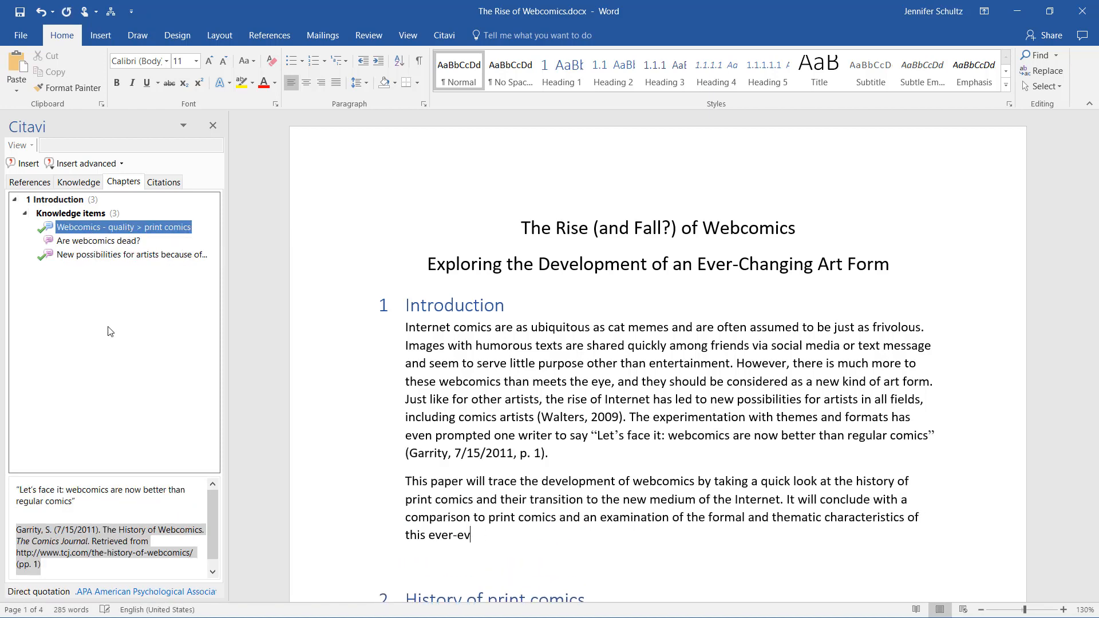
Insert the “Image from the first comic book” knowledge item below the “History of print comics” heading
scroll(616, 524, "down", 3)
scroll(616, 524, "down", 4)
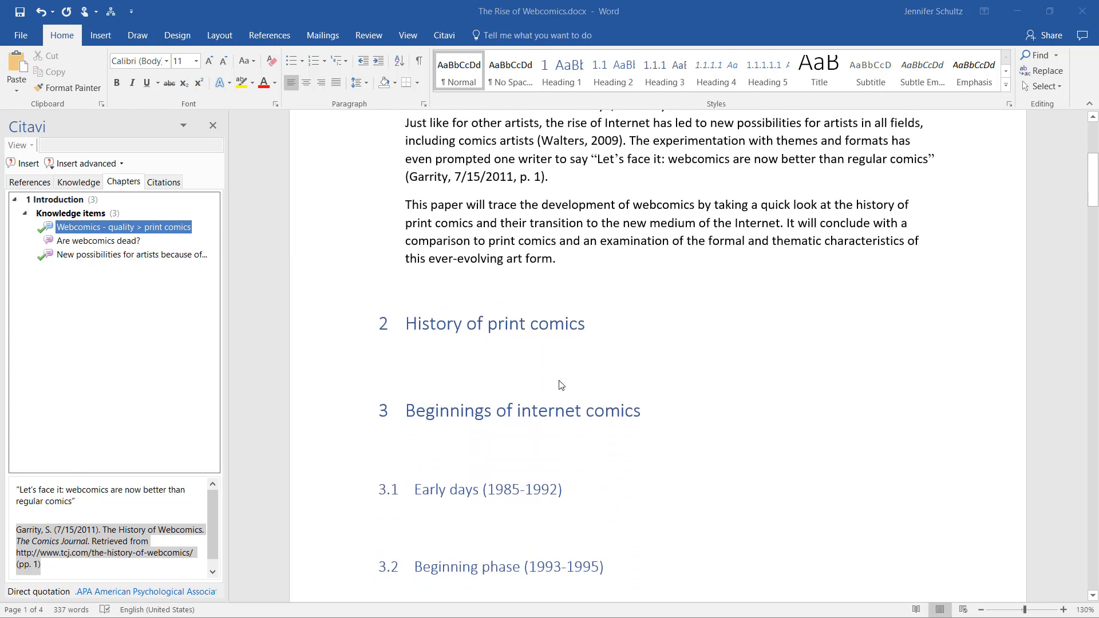
left_click(423, 264)
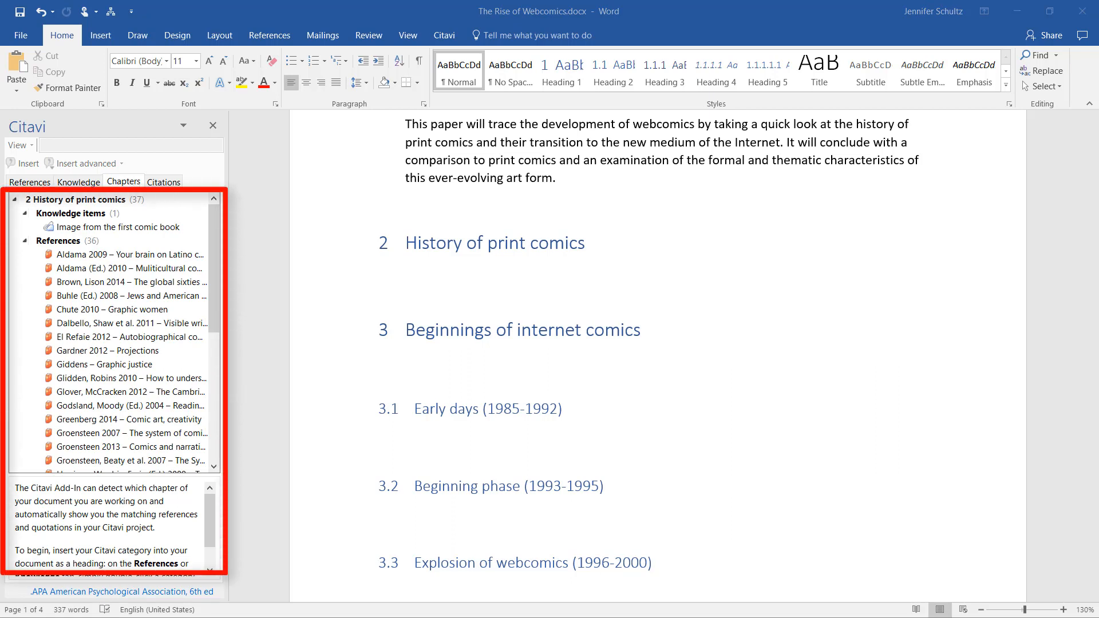
left_click(446, 220)
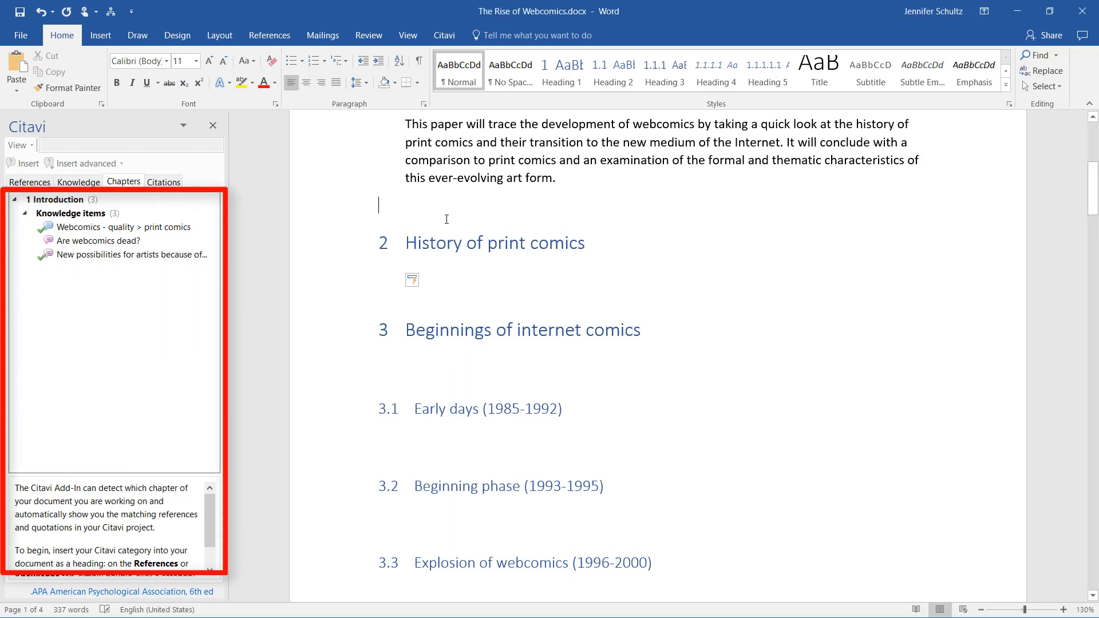
left_click(420, 273)
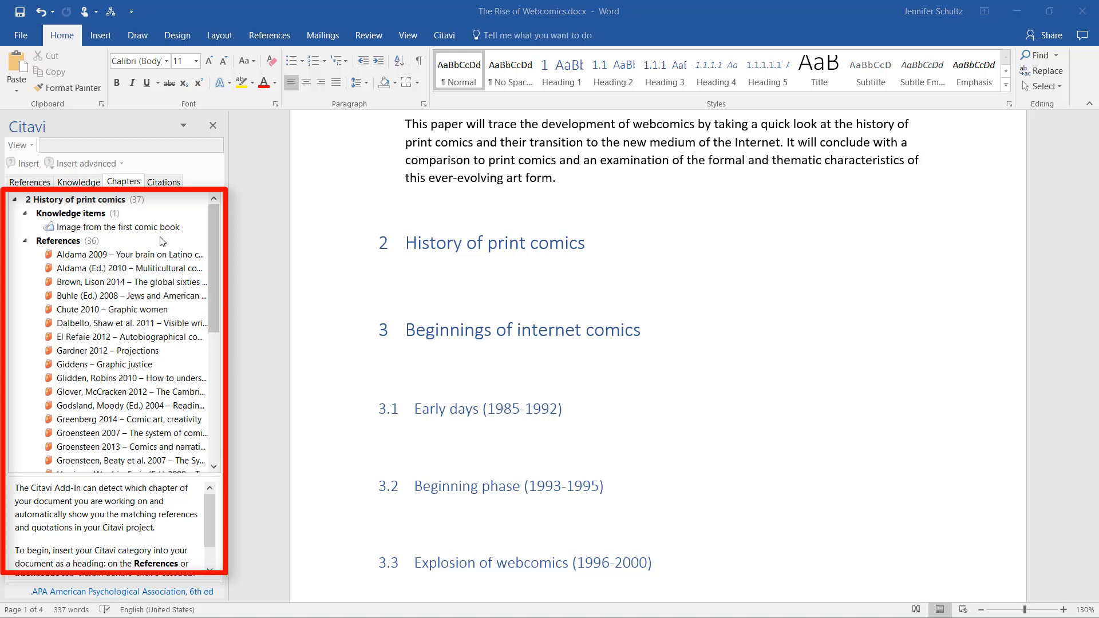
left_click(116, 230)
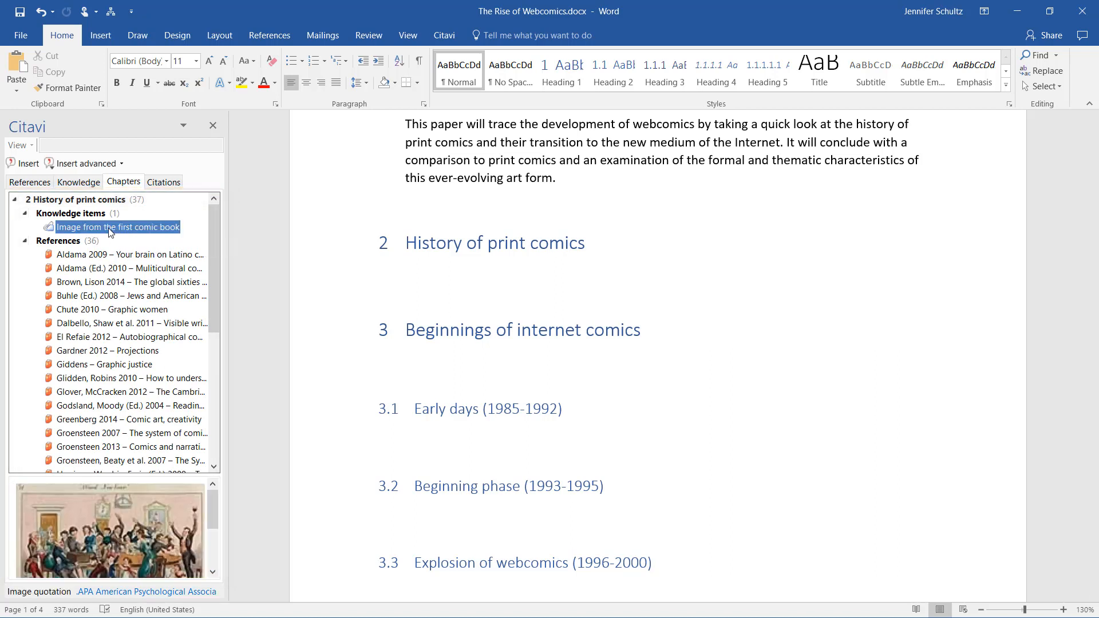
double_click(110, 229)
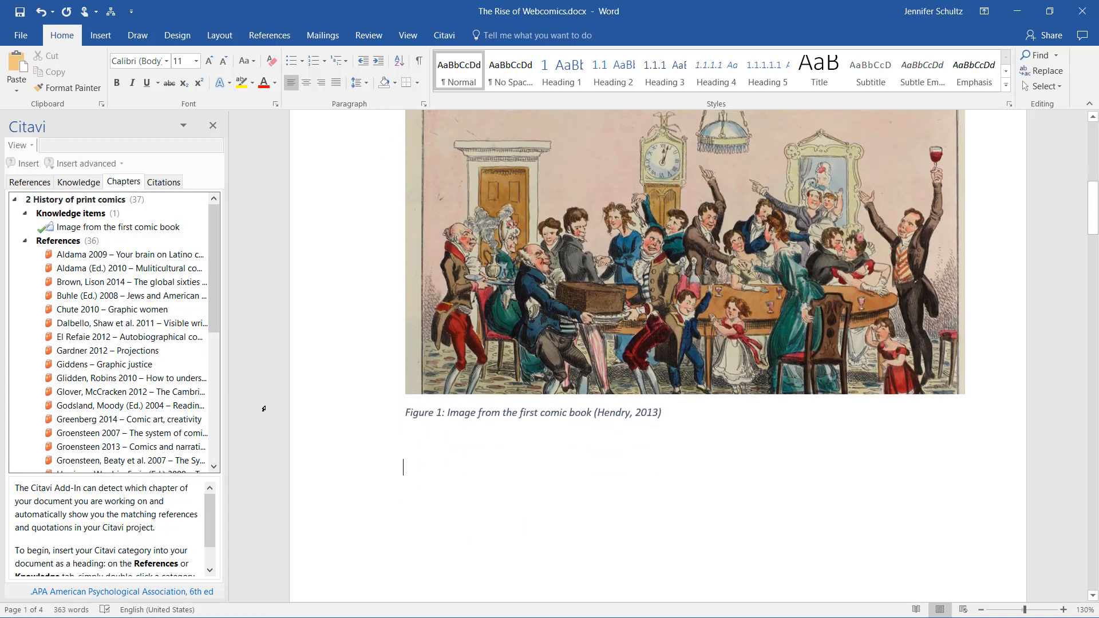
Insert one combined citation for “The global sixties”, “How to understand Israel”, “The system of comics” and “Comics and narration” after the comics history text
scroll(210, 360, "down", 4)
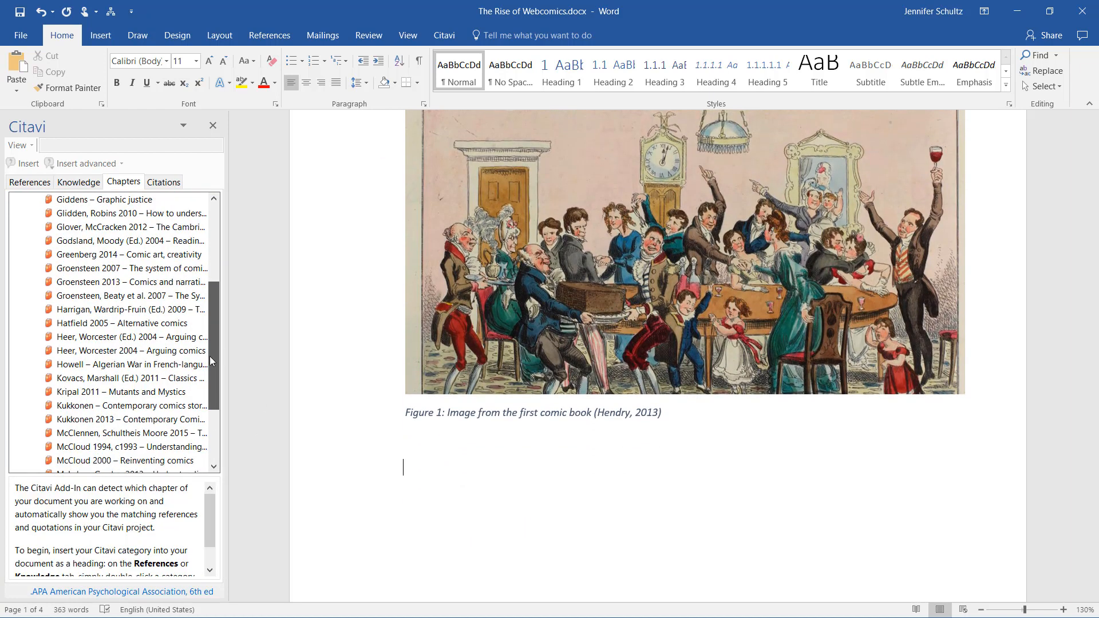
double_click(97, 228)
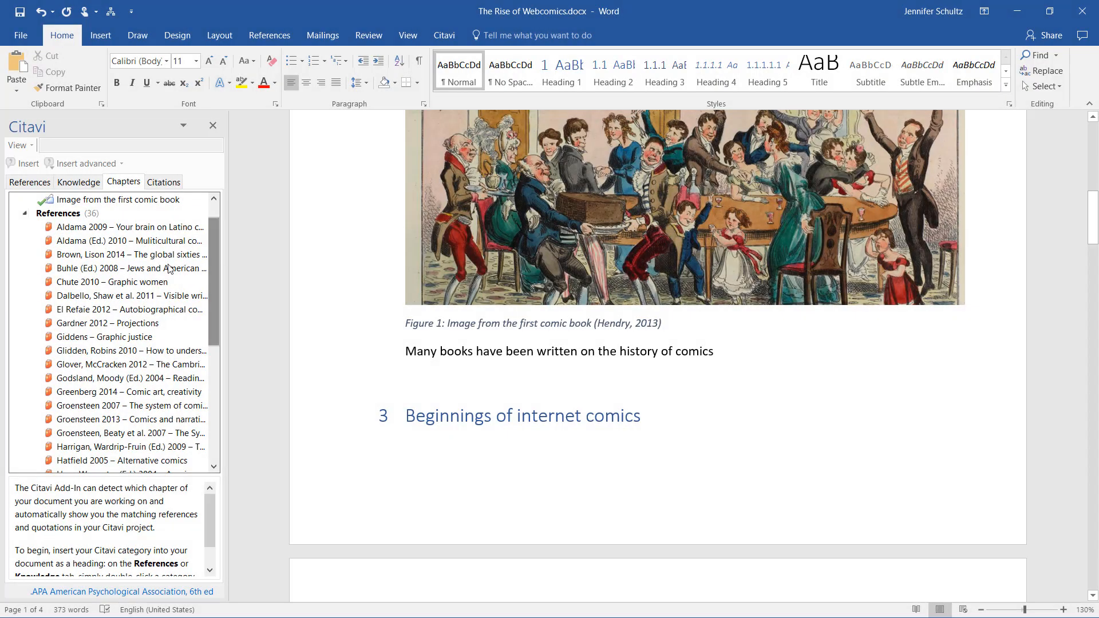
left_click(131, 258)
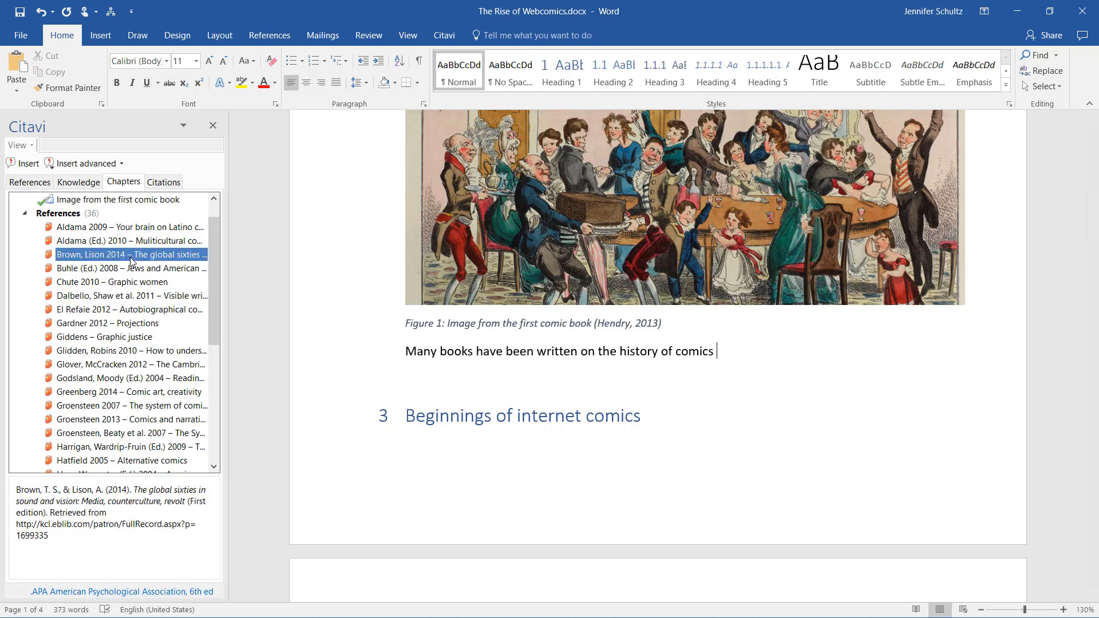
left_click(126, 350, "ctrl")
left_click(126, 405, "ctrl")
left_click(125, 419, "ctrl")
right_click(124, 422)
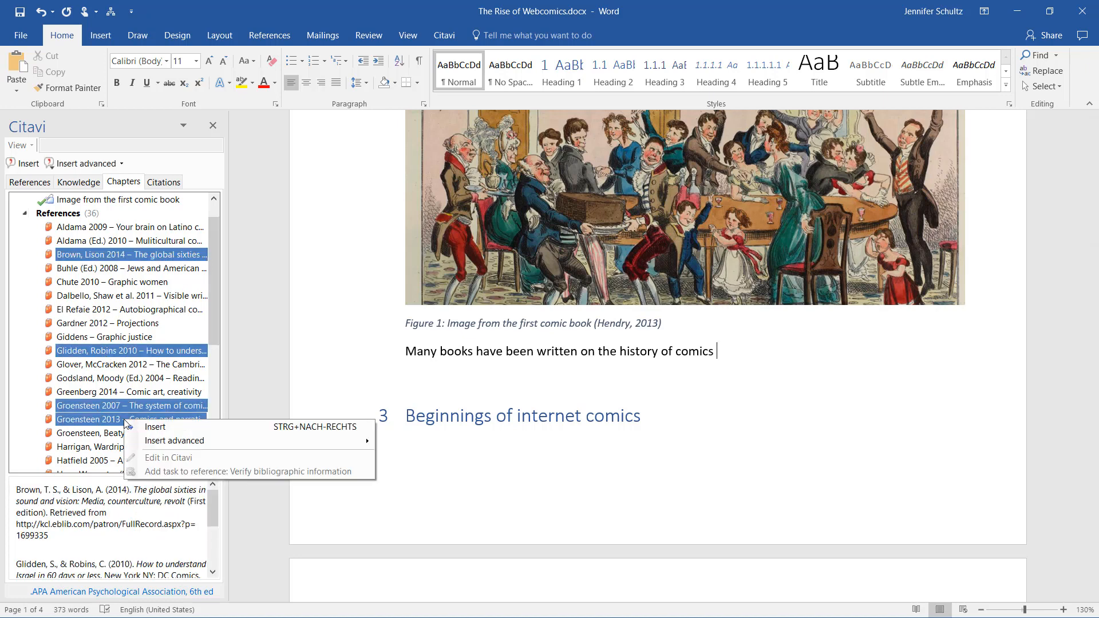
left_click(143, 433)
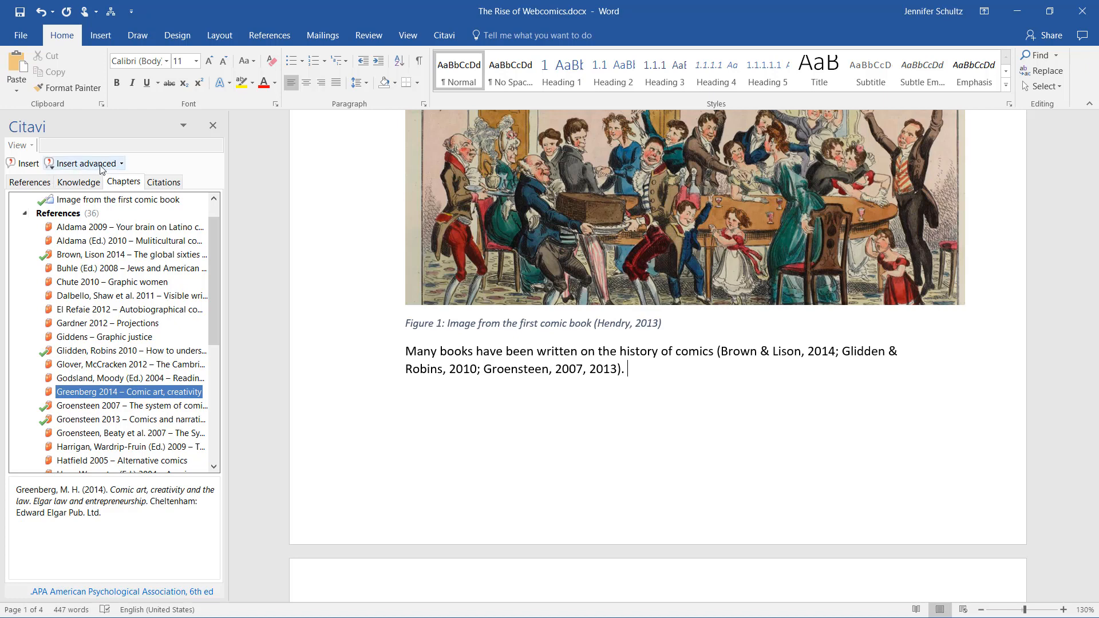
Cite “Comic art, creativity” with only its year in parentheses and write from “has traced the development of print comics” through “has examined aspects of identity”
left_click(101, 165)
left_click(225, 203)
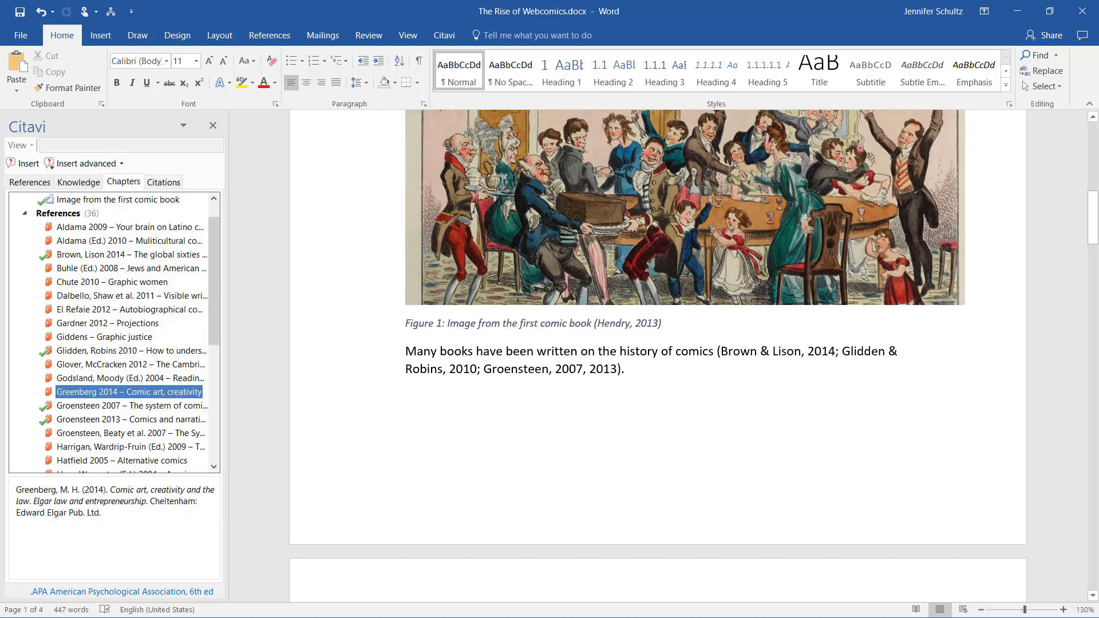
type("has traced the develop")
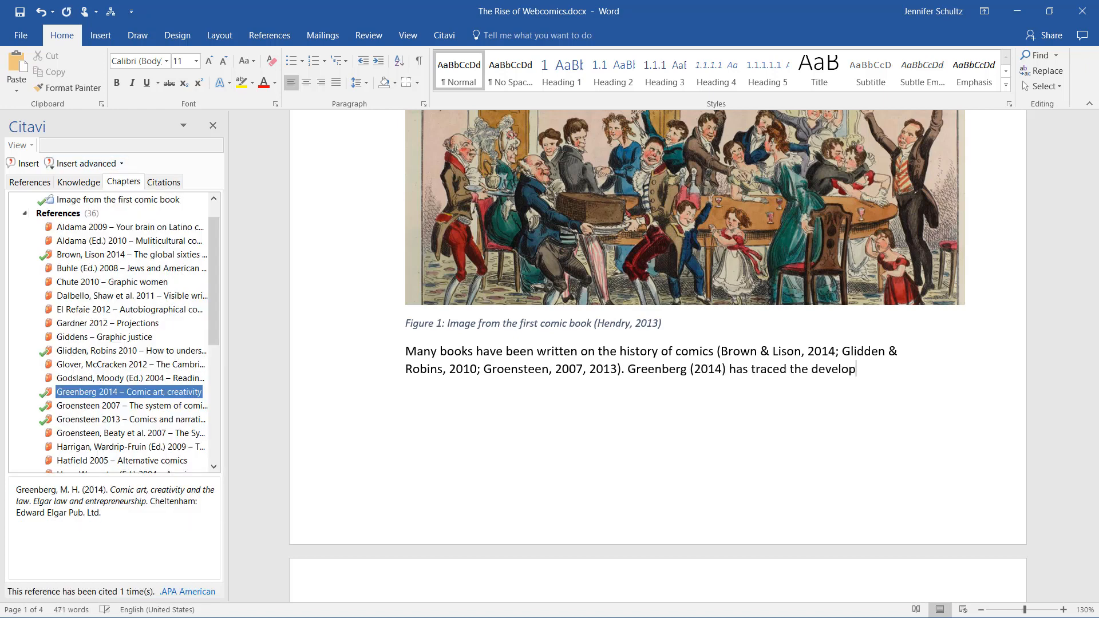
type("ment of print comics from their origins in Scotland with a focus on how artists have e")
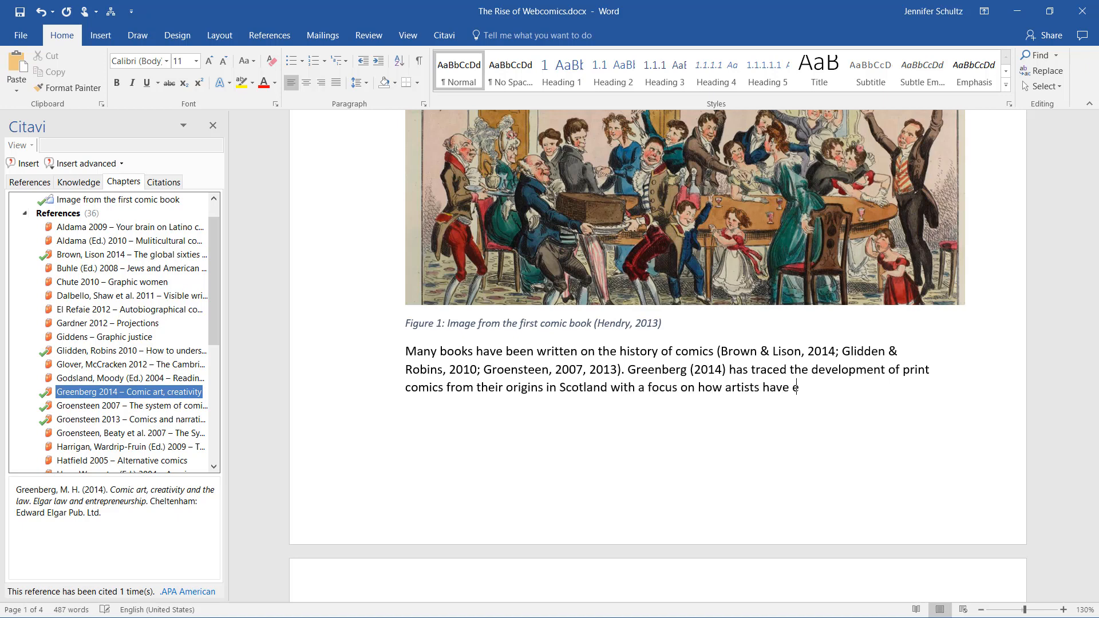
type("xperimented with the comic art form. Another survey has examined aspects of identity")
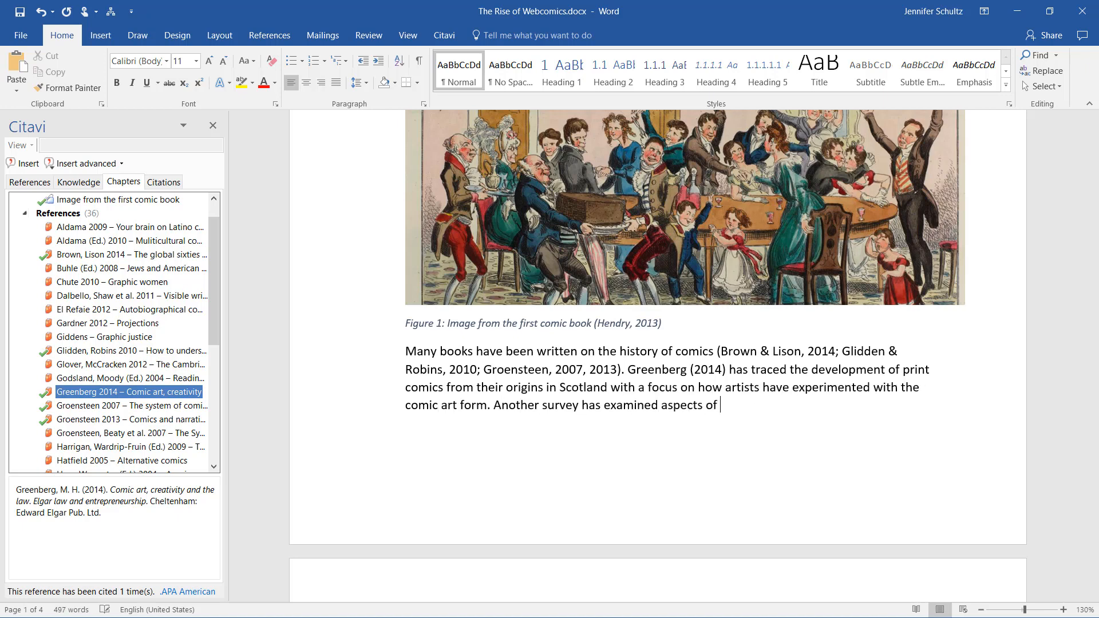
Insert a citation for the 2005 reference “Alternative comics” after “aspects of identity” and end the sentence with a period
scroll(72, 355, "down", 3)
double_click(73, 355)
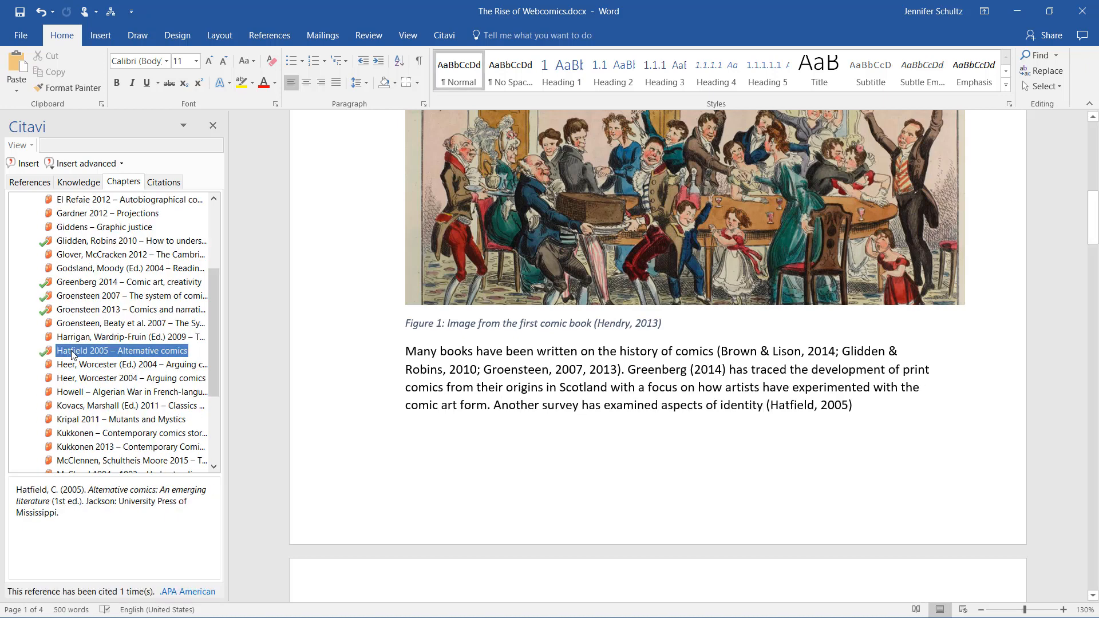
type(".")
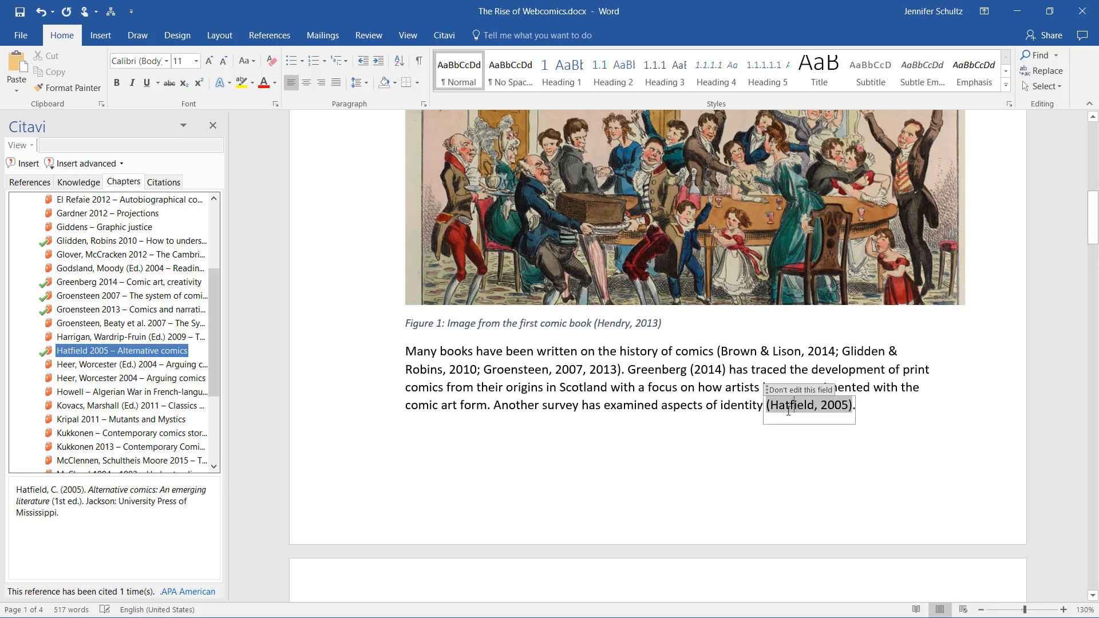
Add page 35 as the page range of the 2005 “Alternative comics” citation after “aspects of identity”
left_click(169, 183)
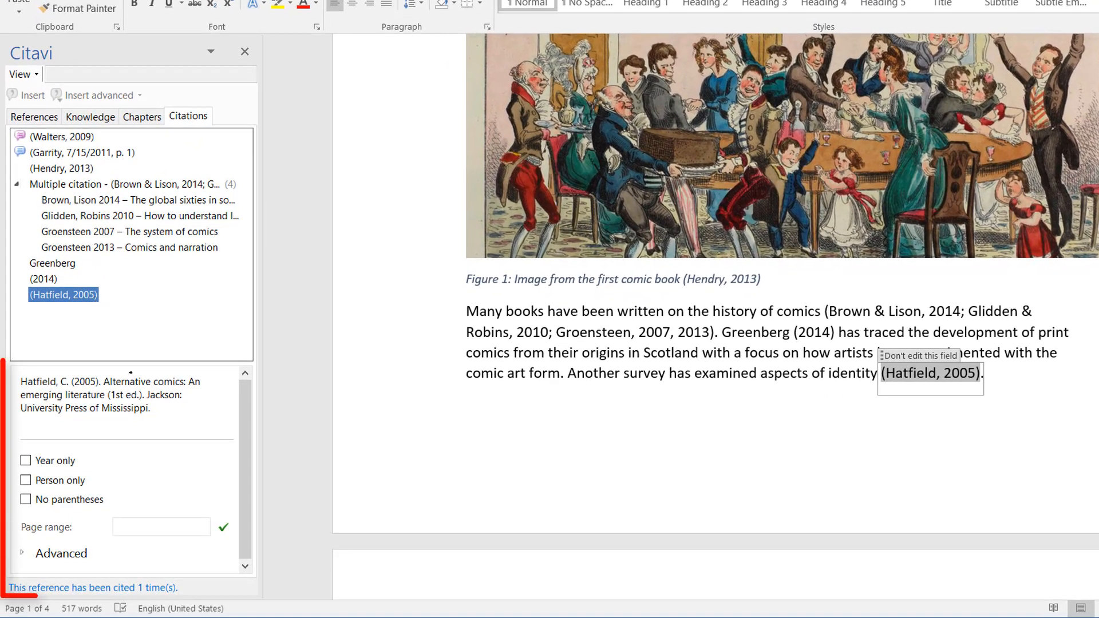
left_click(140, 525)
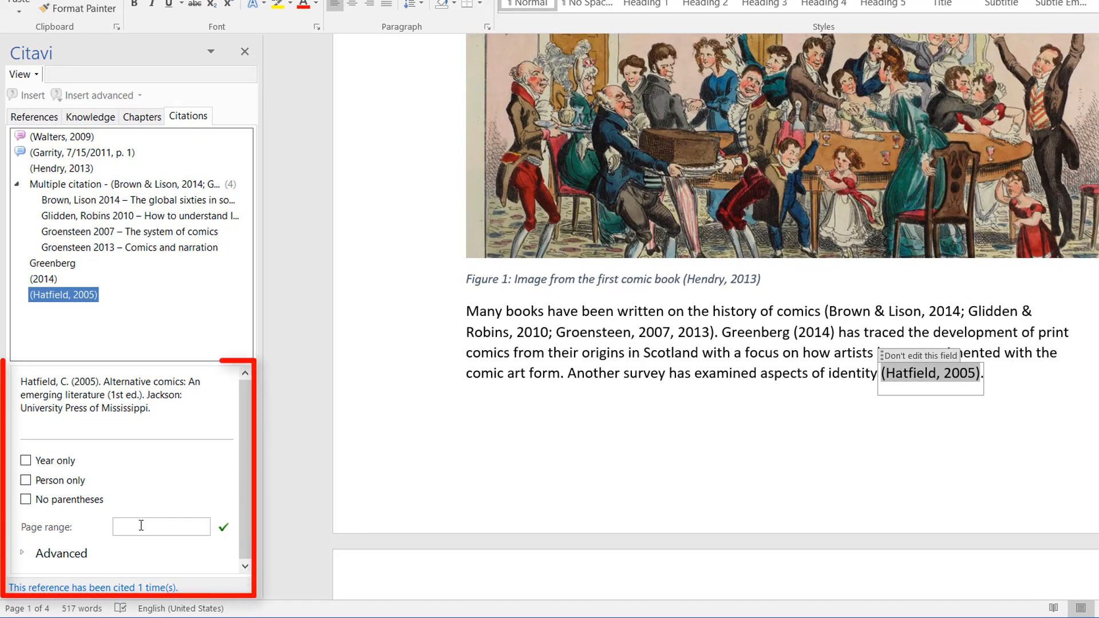
type("35")
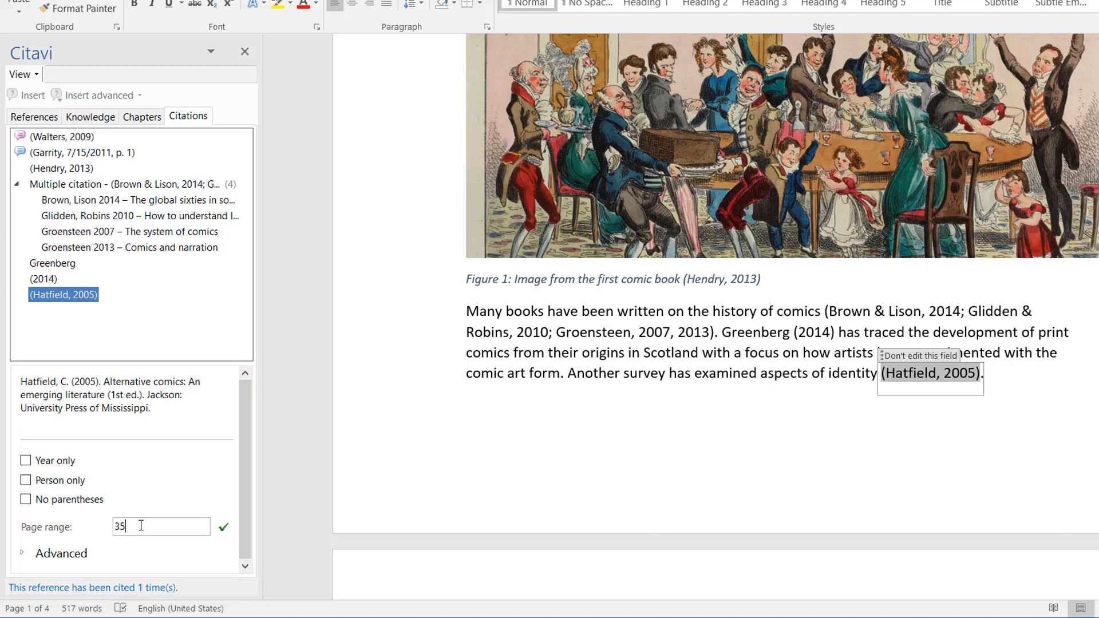
left_click(223, 528)
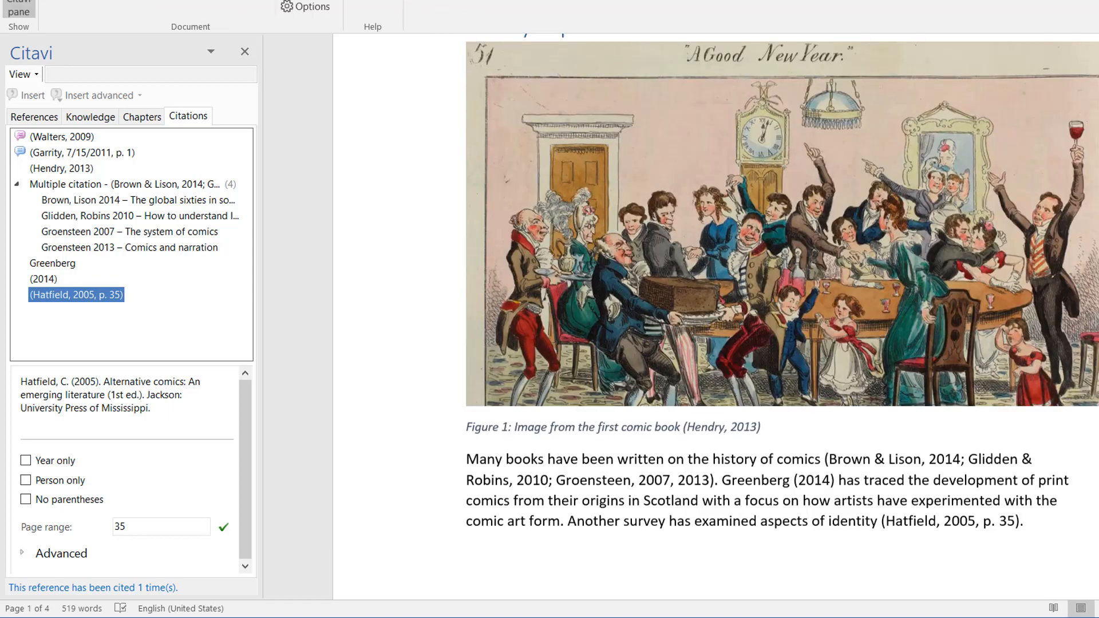
Switch the document's citation style to Advances in Multimedia and place the cursor at the start of the reference list
scroll(715, 314, "down", 15)
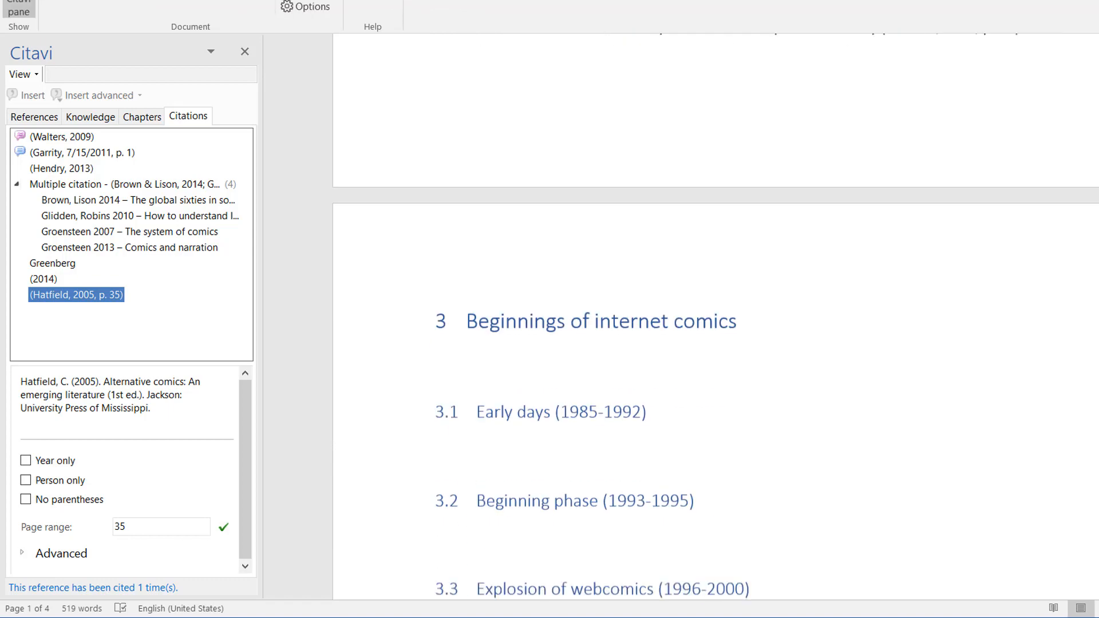
scroll(716, 315, "down", 20)
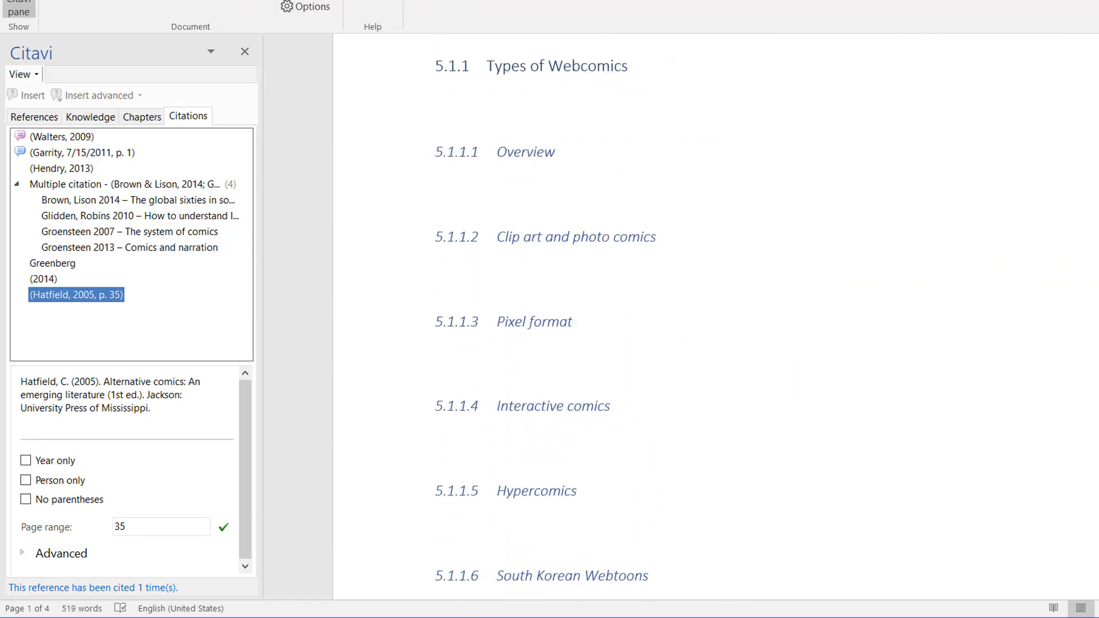
scroll(716, 314, "down", 15)
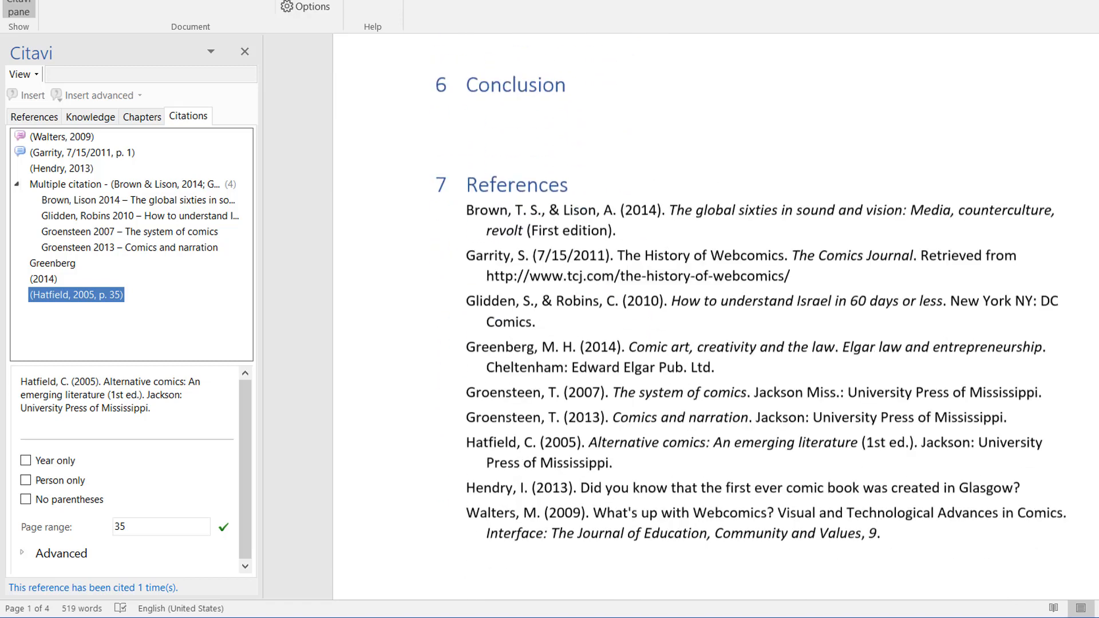
left_click(974, 450)
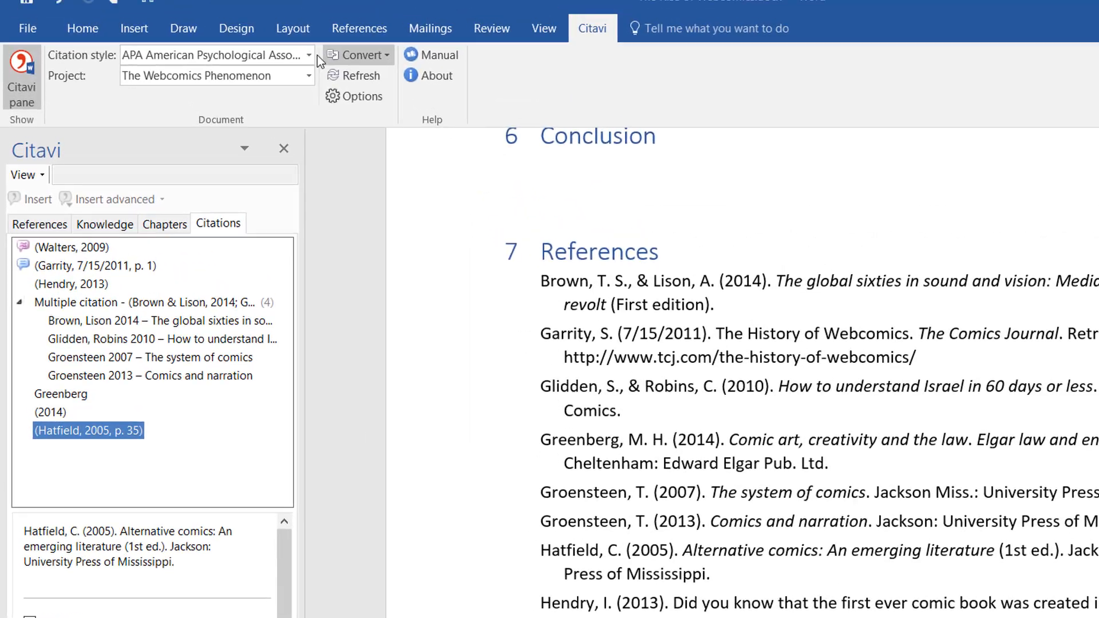
left_click(319, 74)
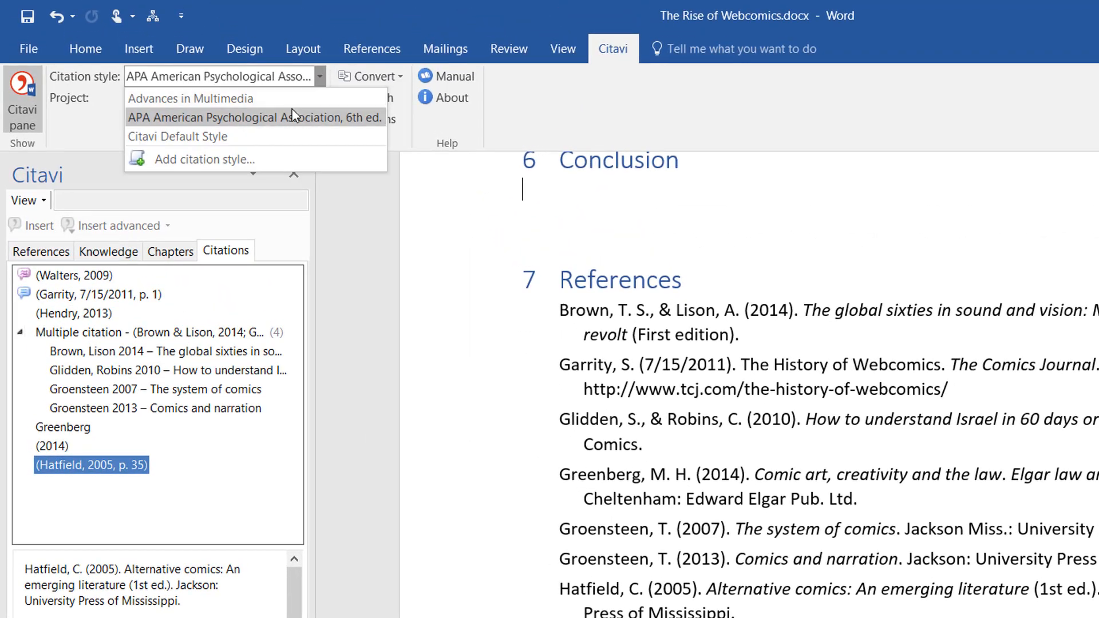
left_click(292, 99)
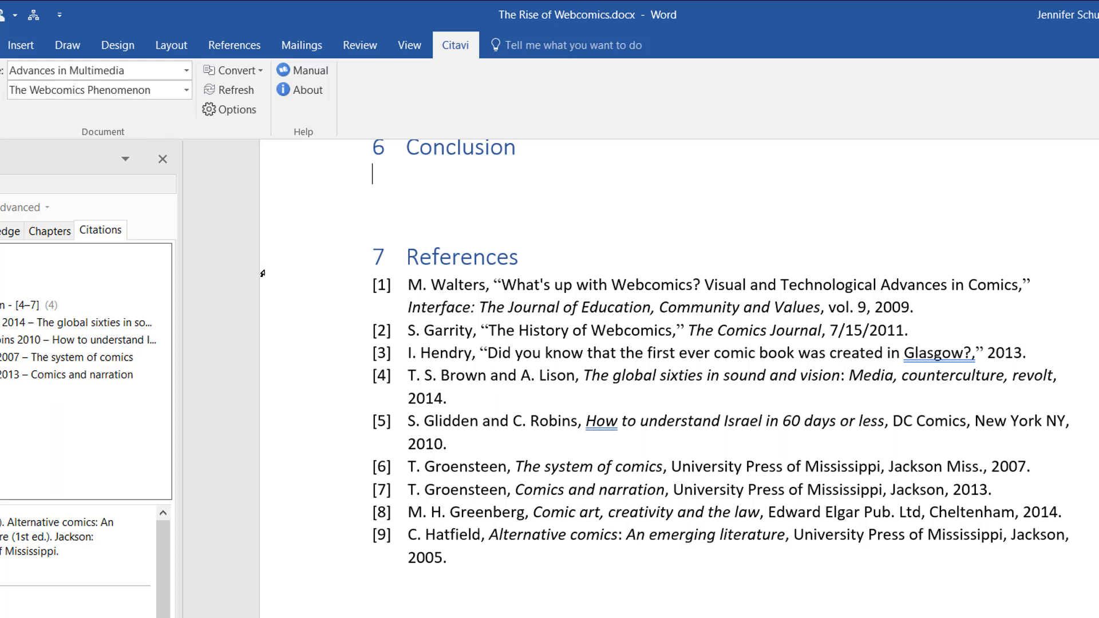
left_click(372, 282)
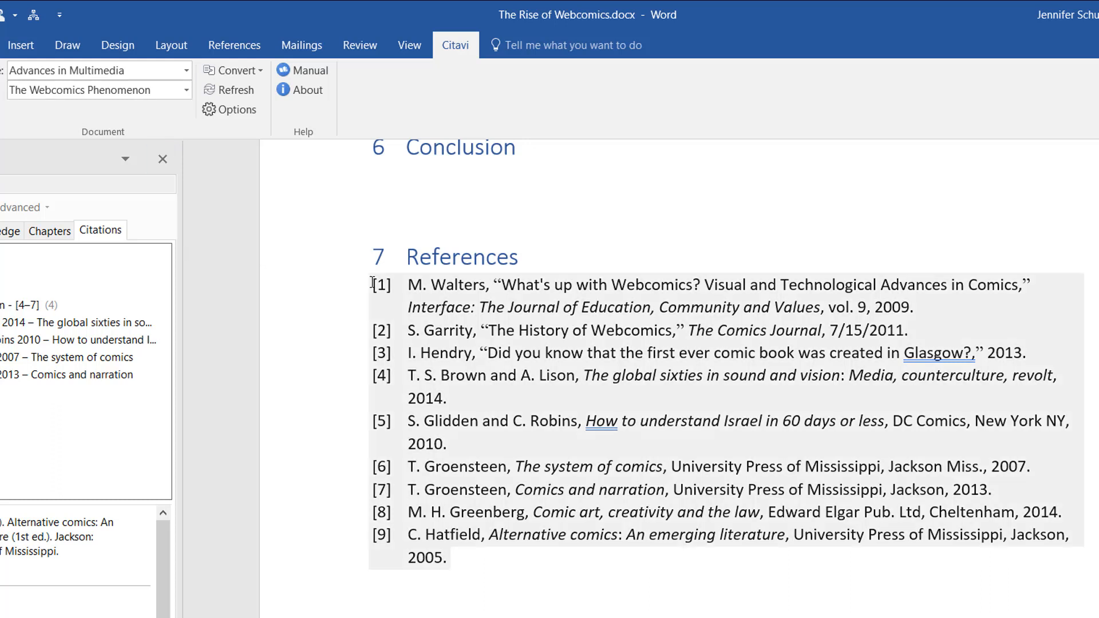